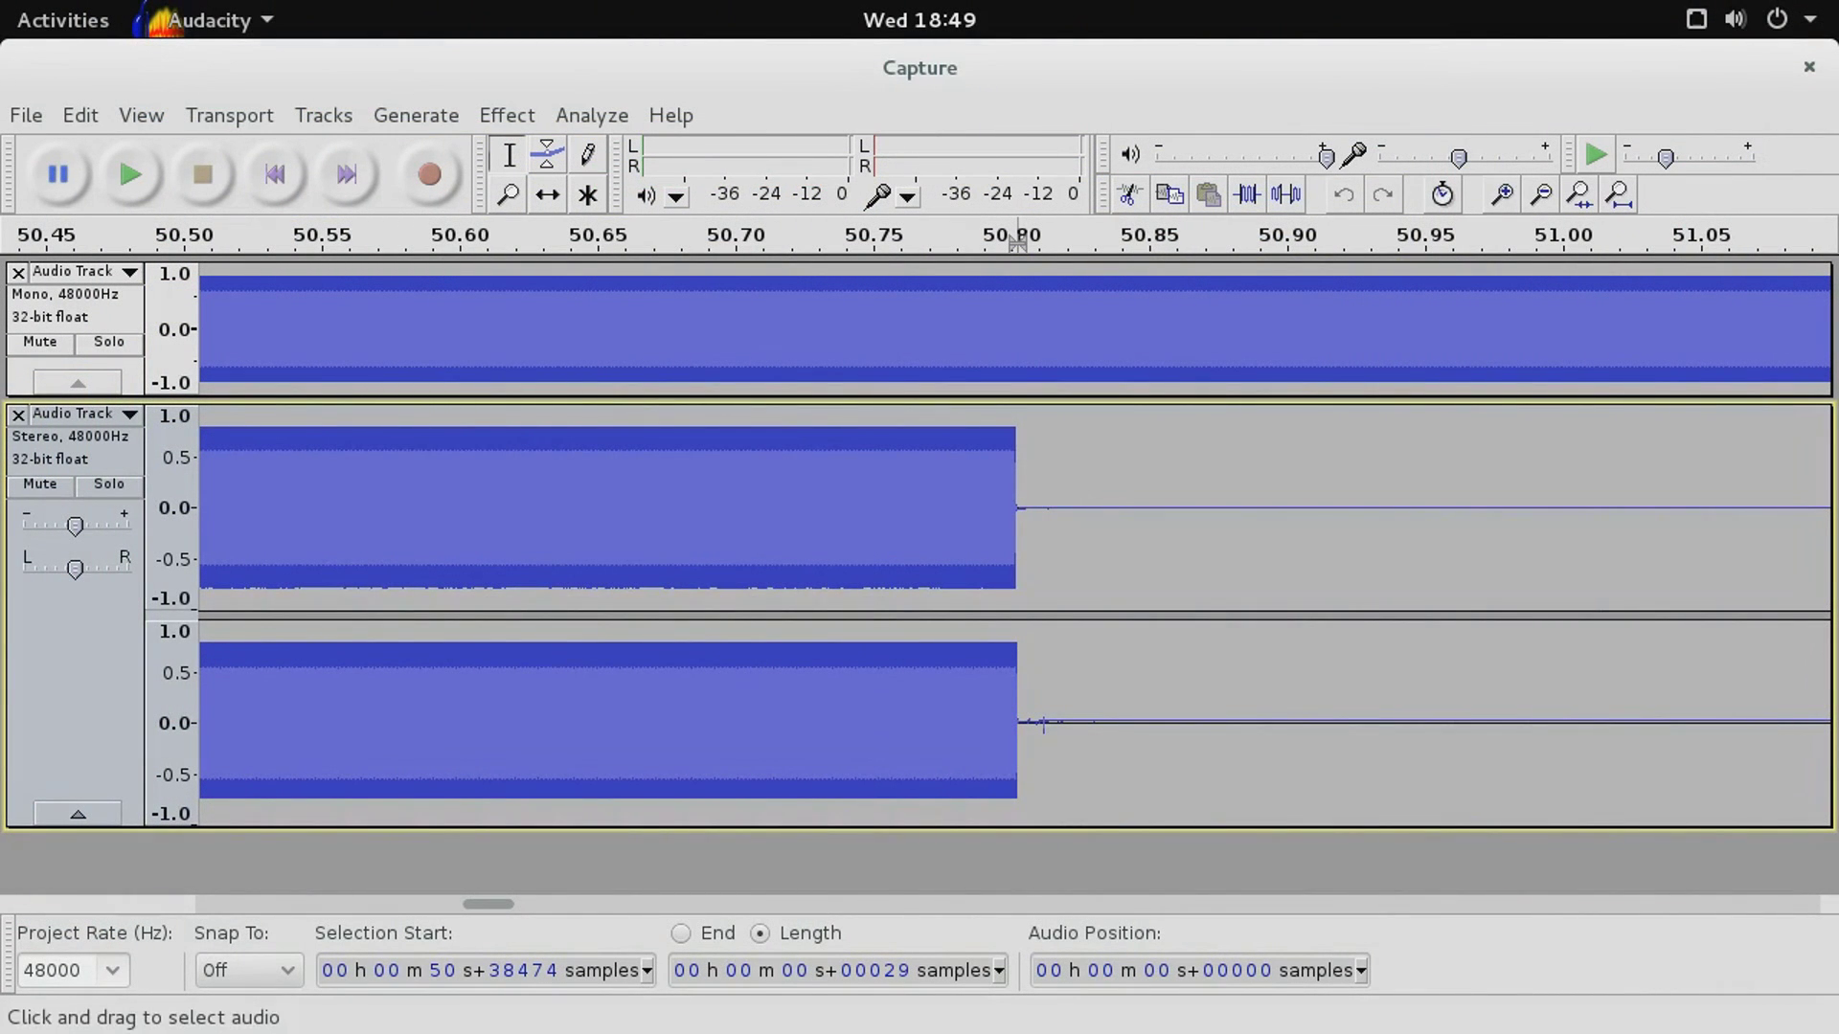
# Step: Zoom in three times on the 50.80 s dropout until single samples show both channels' 29-sample gap
pyautogui.hotkey('ctrl', '1')
pyautogui.hotkey('ctrl', '1')
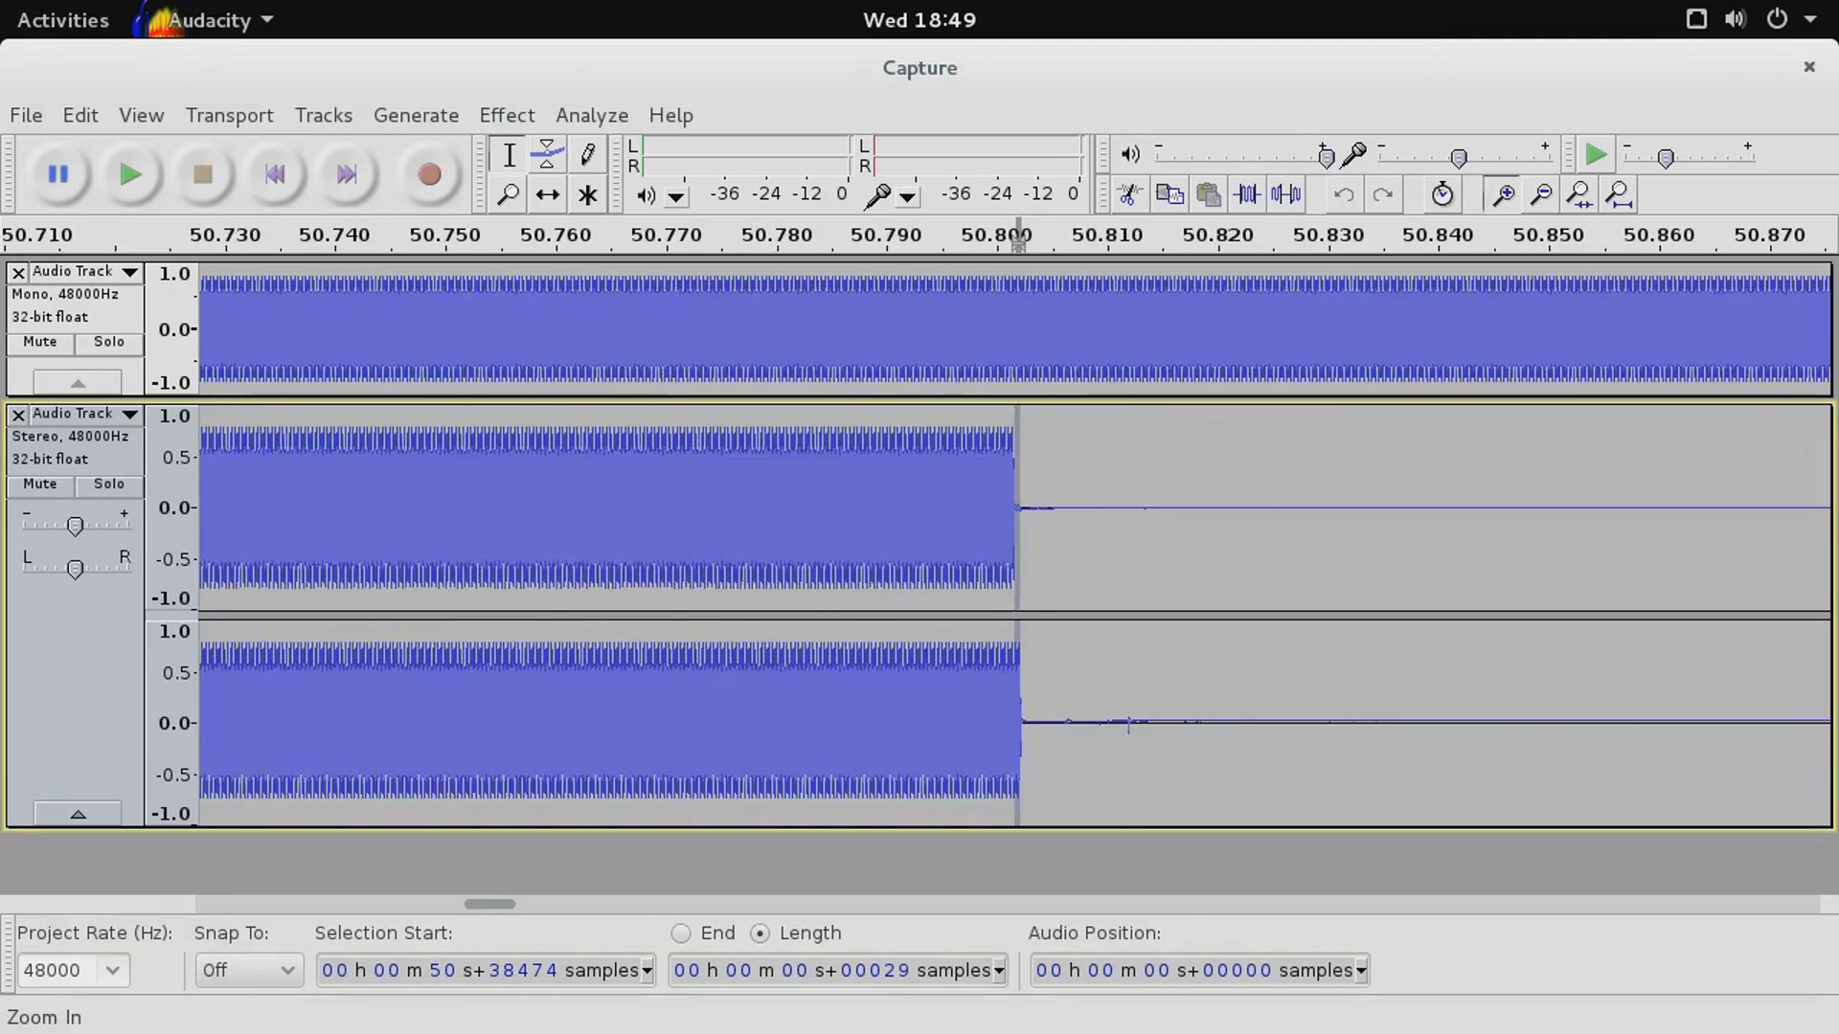
pyautogui.hotkey('ctrl', '1')
pyautogui.hotkey('ctrl', '1')
pyautogui.hotkey('ctrl', '1')
pyautogui.hotkey('ctrl', '1')
pyautogui.hotkey('ctrl', '1')
pyautogui.hotkey('ctrl', '1')
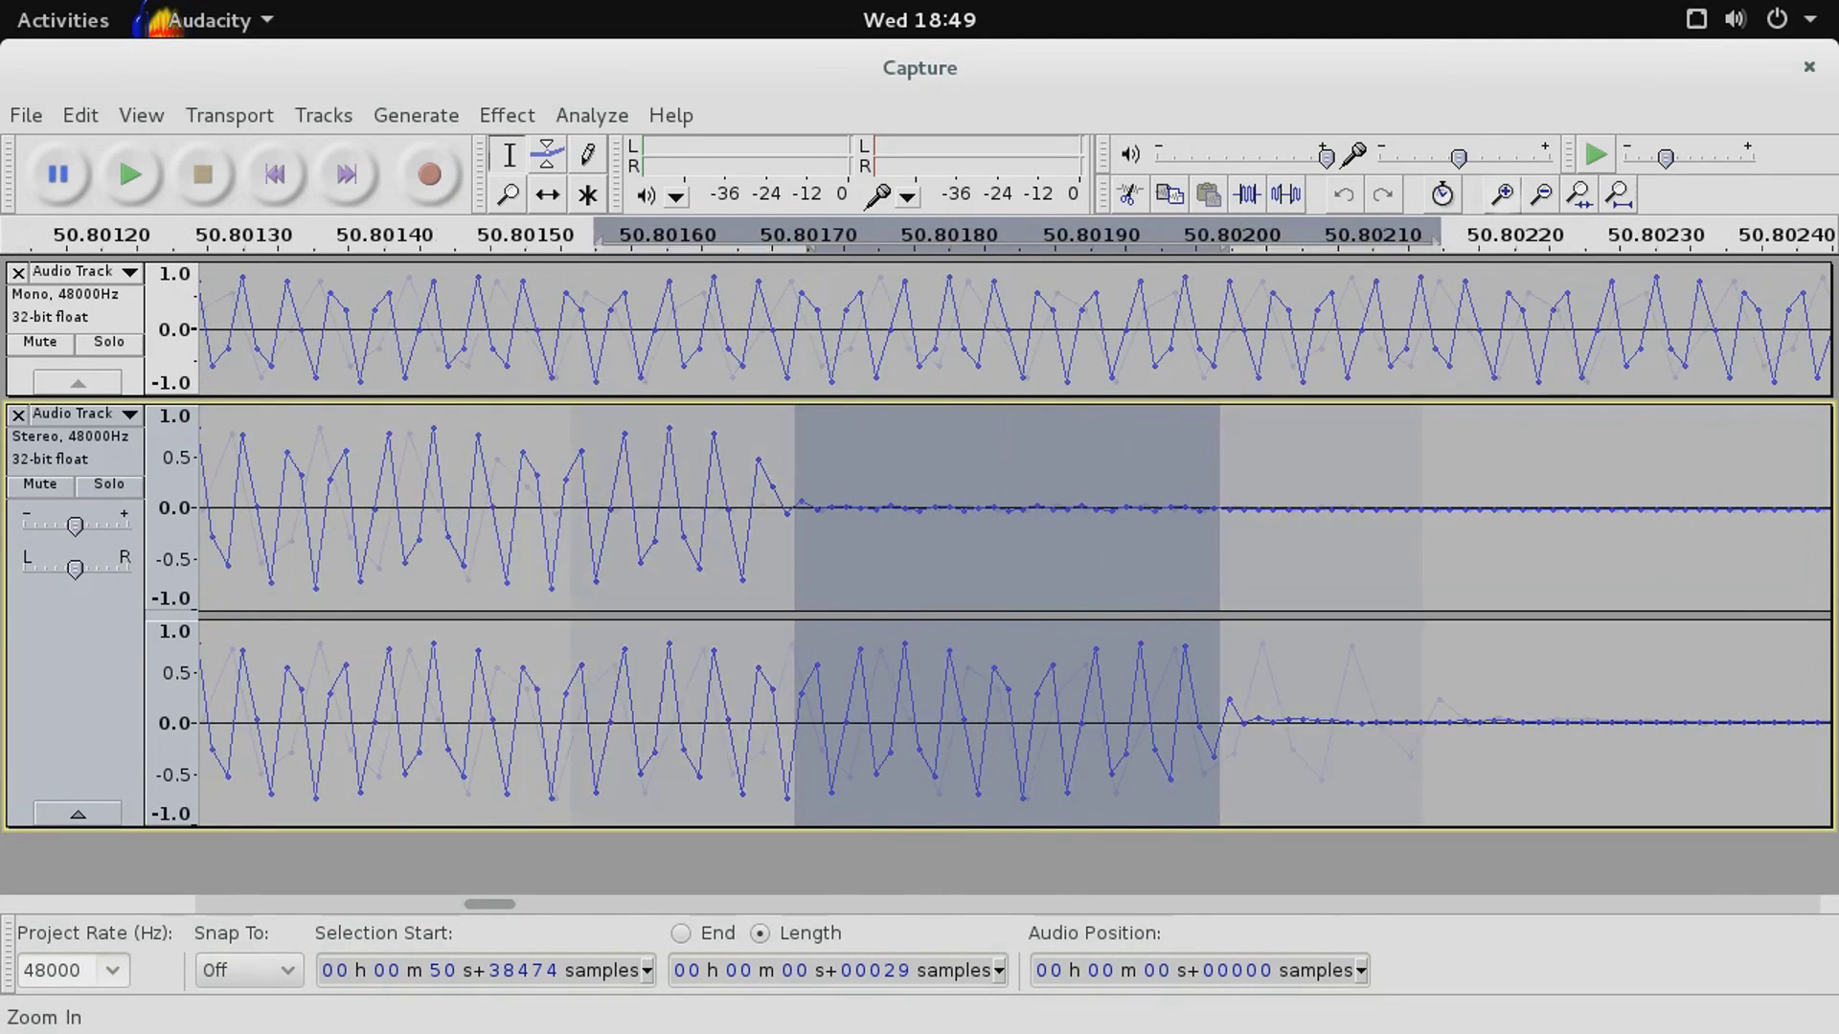
pyautogui.hotkey('ctrl', '1')
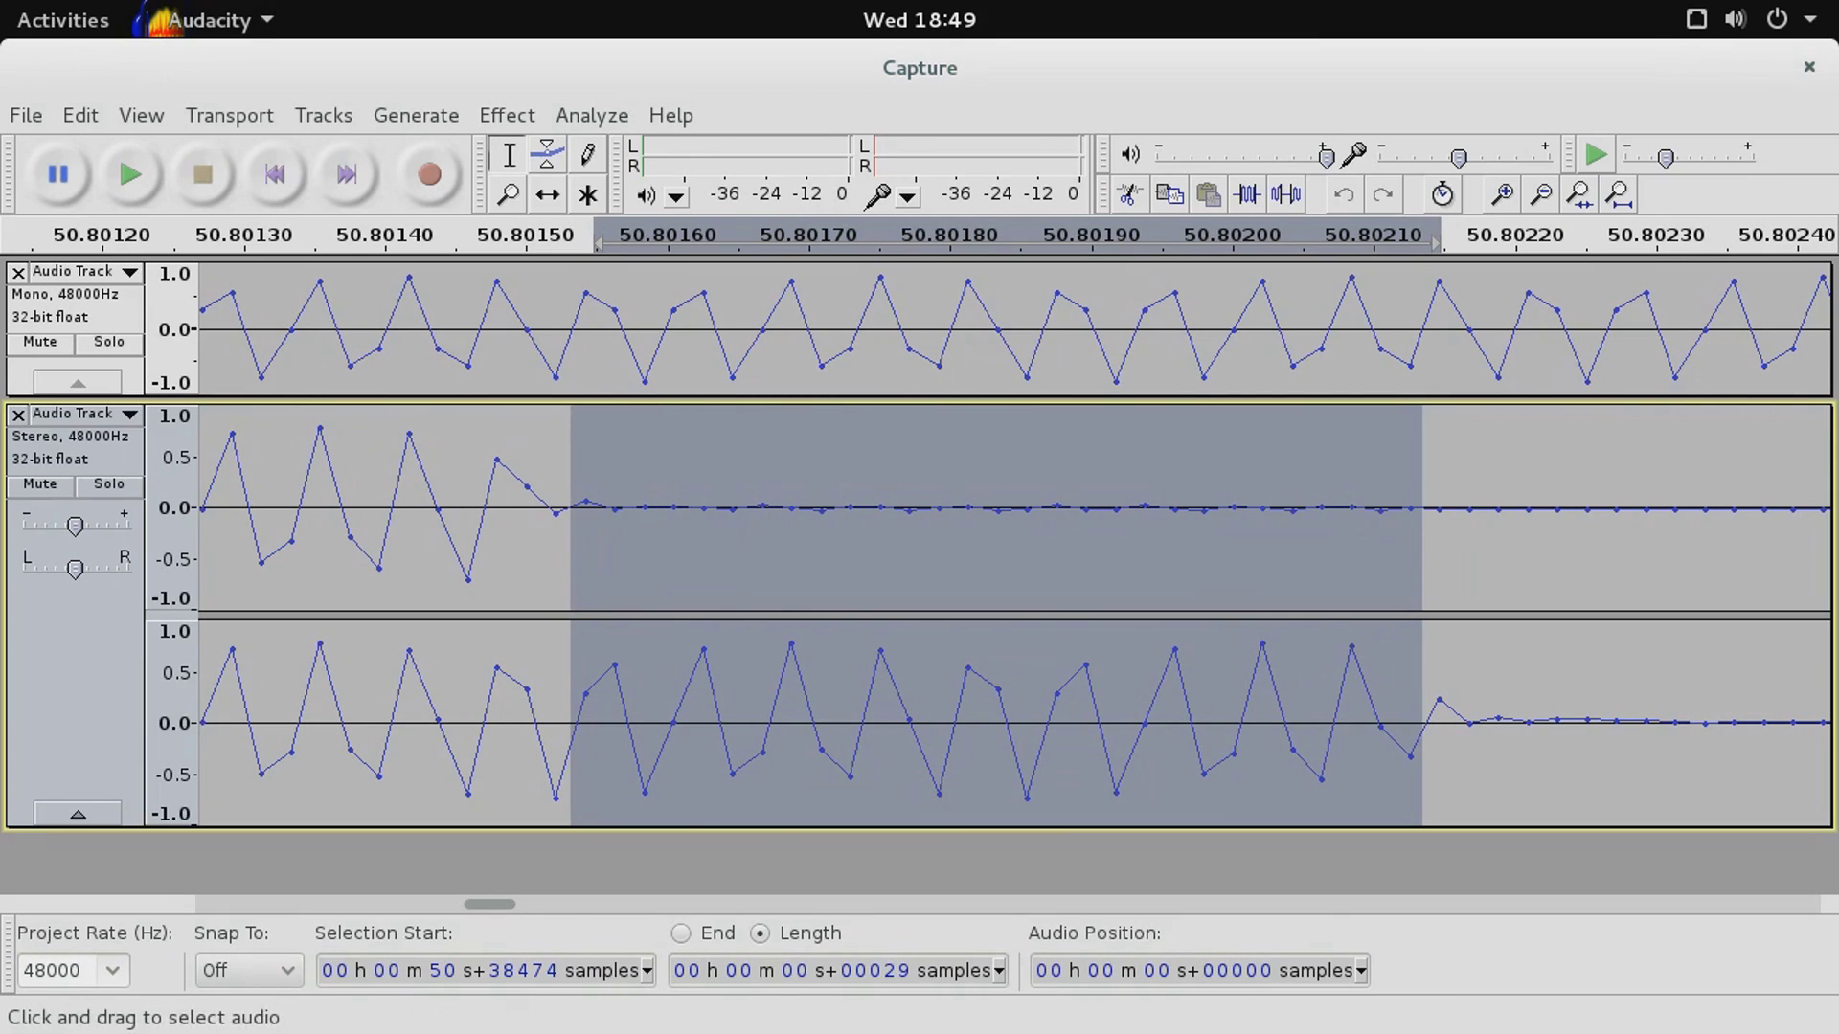
# Step: Bring forward the Firefox window with the Google search of 30 cm over 29/48000 seconds
pyautogui.hotkey('alt', 'Tab')
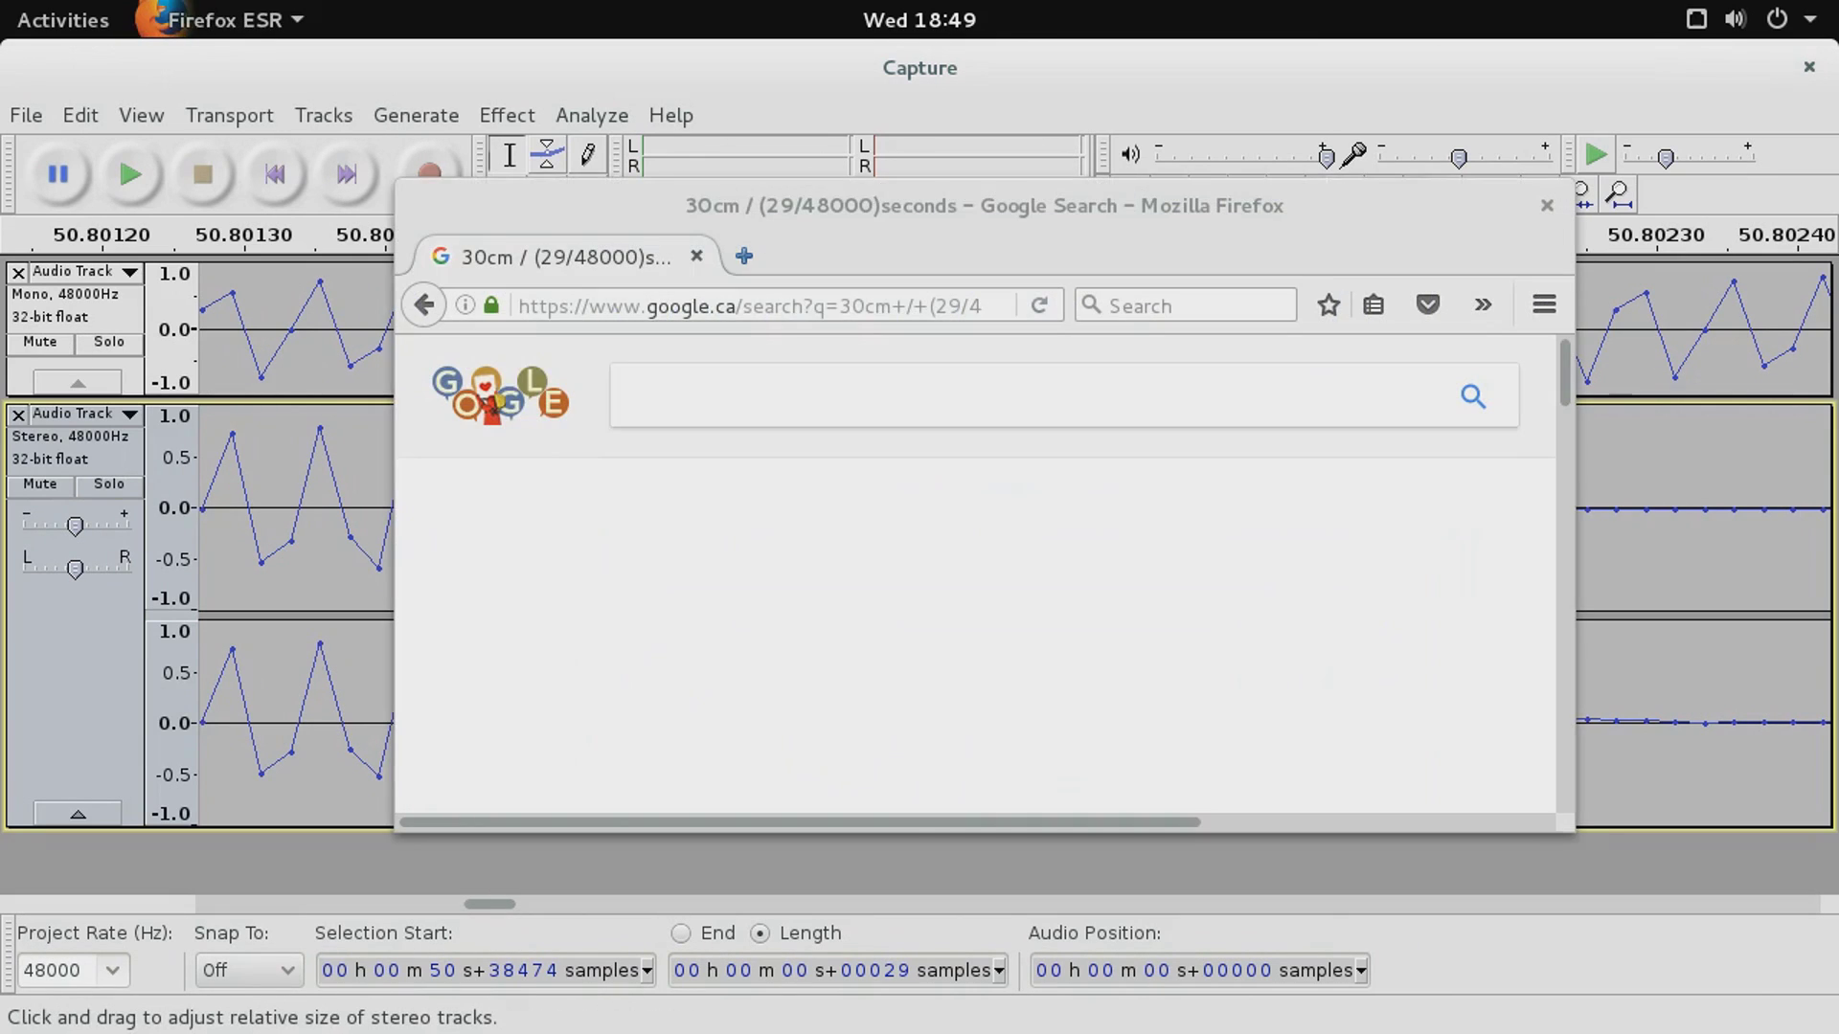